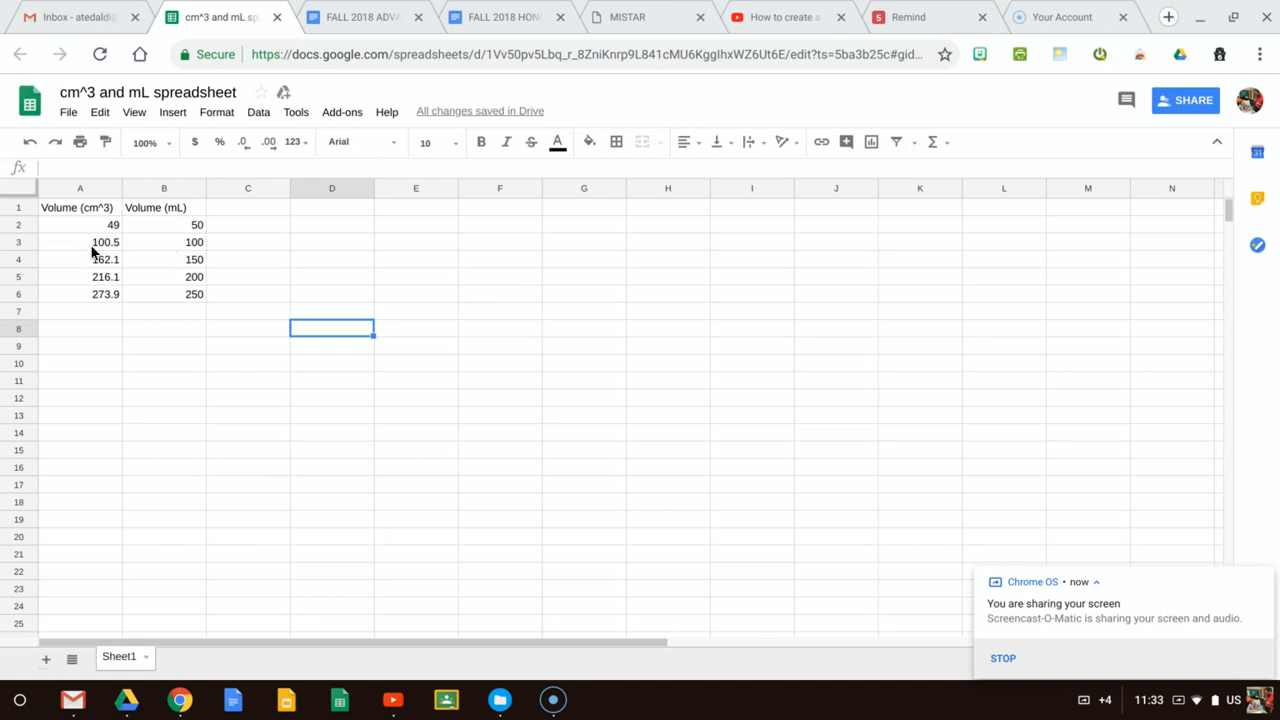
click(102, 213)
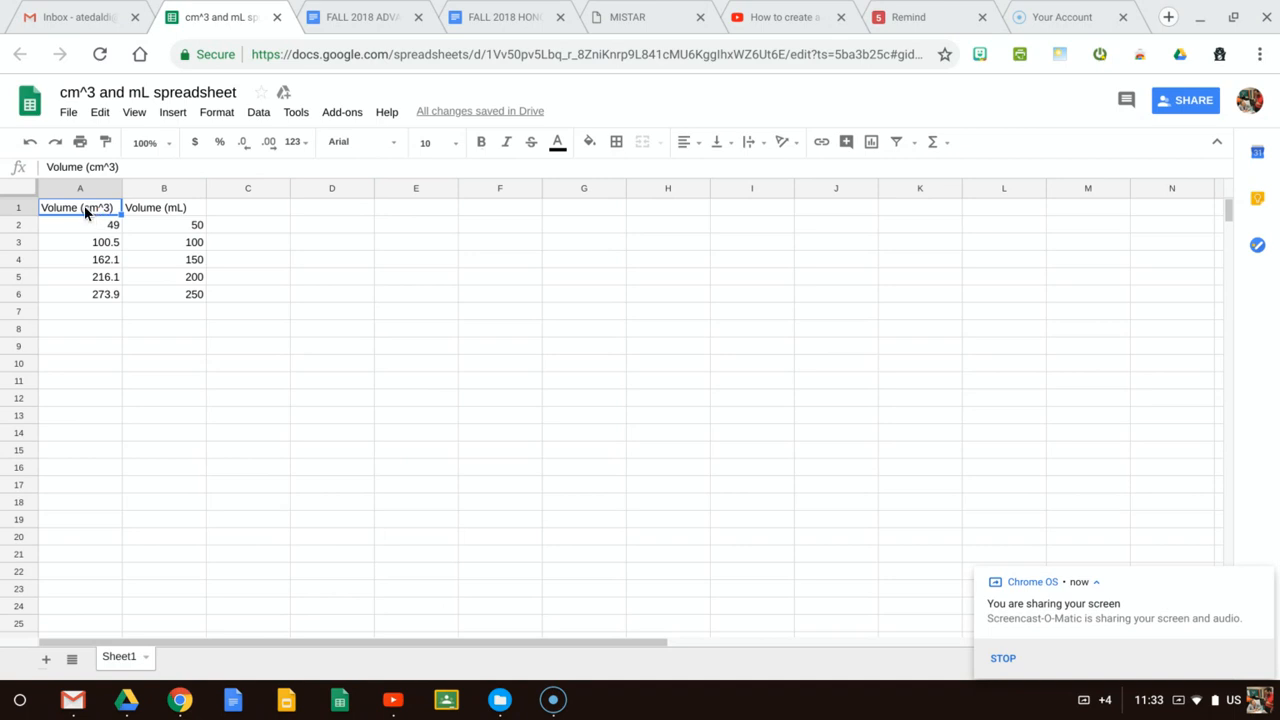
click(86, 220)
key(shift+Down)
key(shift+Down)
key(shift+Down)
key(shift+Down)
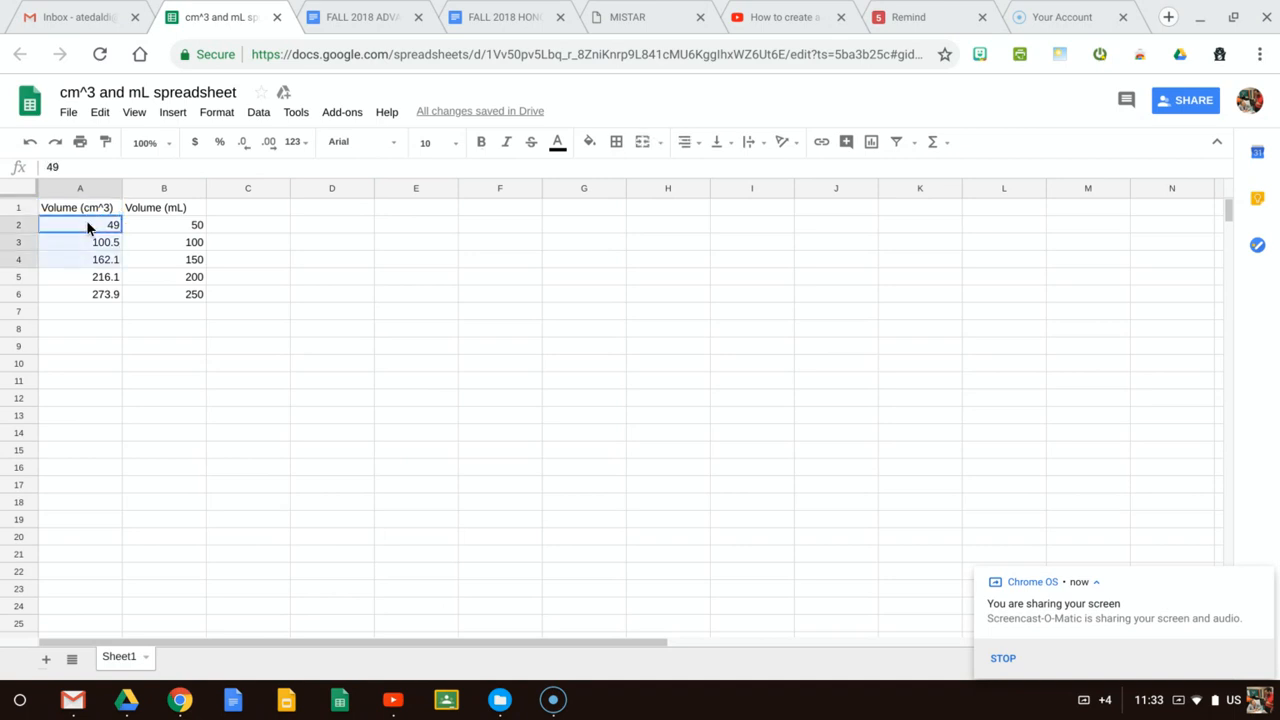
click(180, 224)
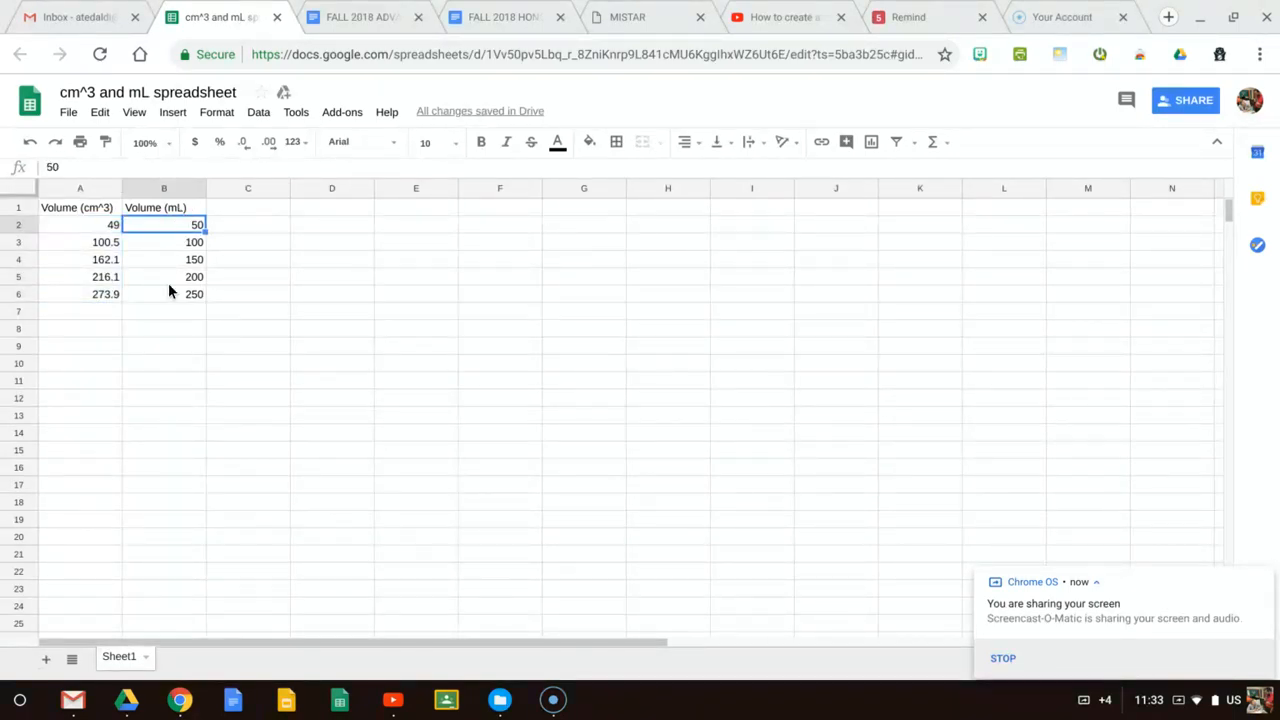
Enter the label "Calculated", "Volumes", "(Equations)" down cells A8 to A10, one word per cell
click(81, 334)
text(C)
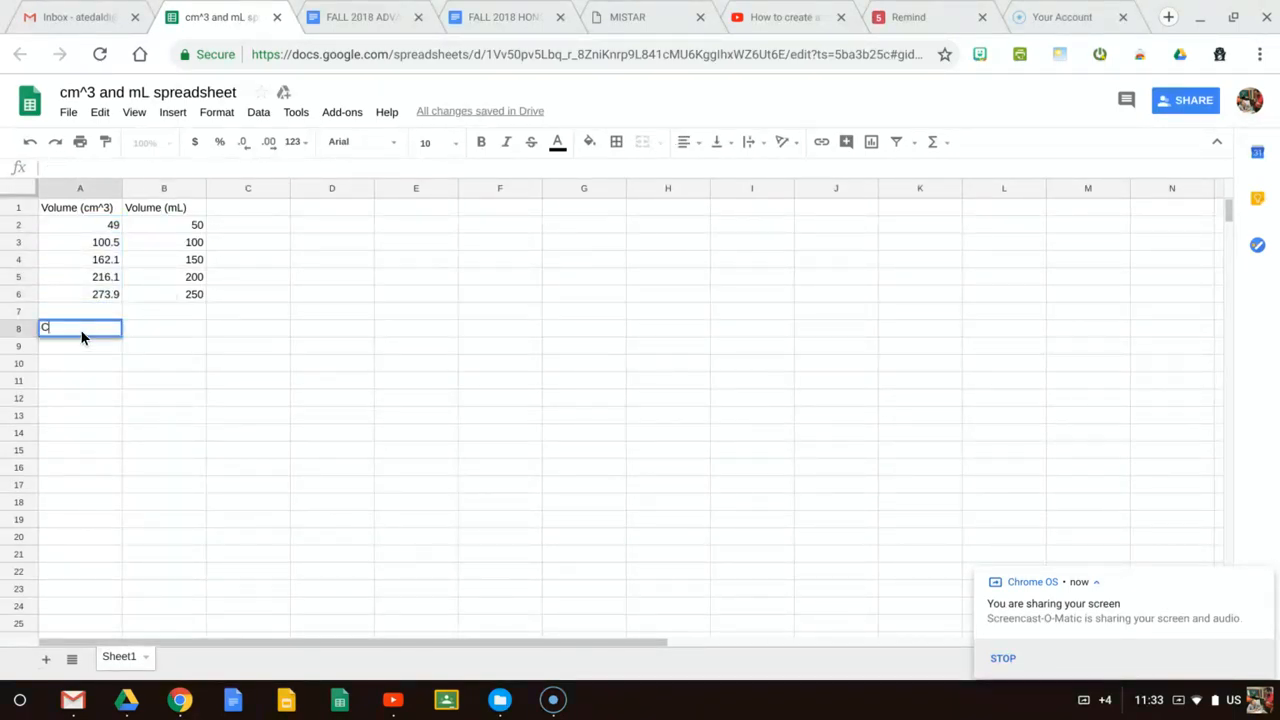
text(alculated)
key(Return)
text(Volumes)
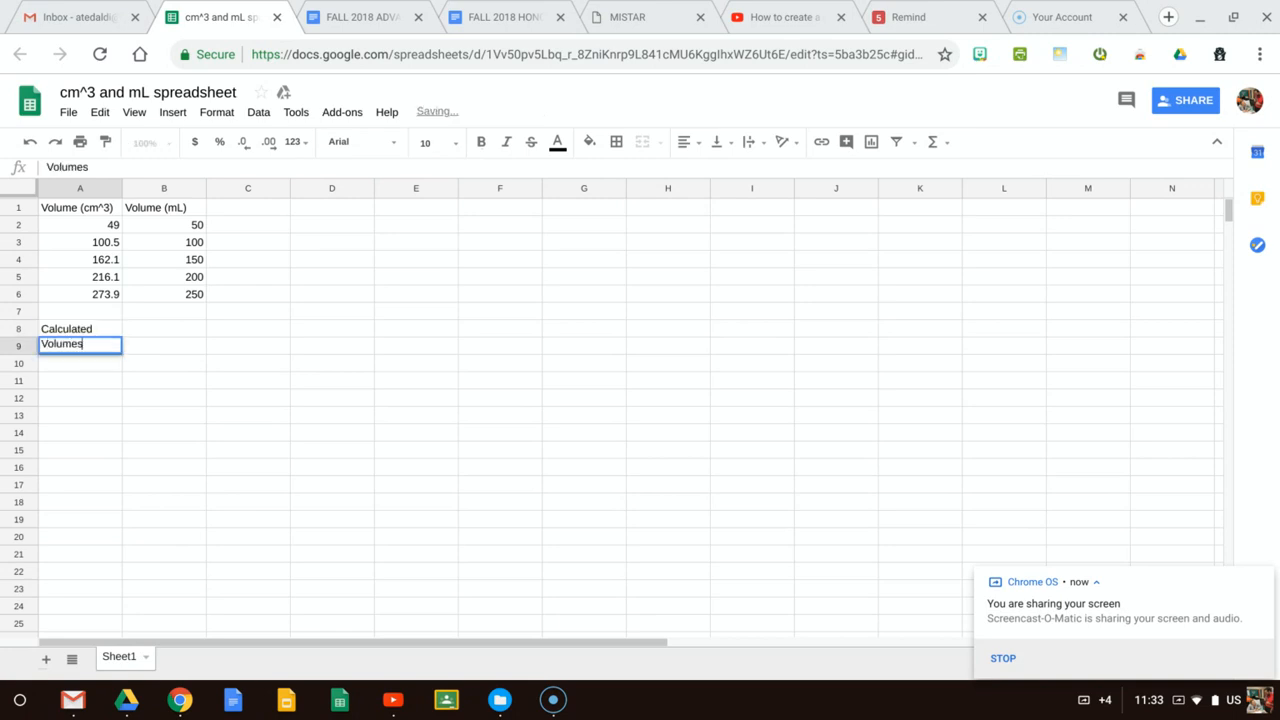
key(Return)
text((Equa)
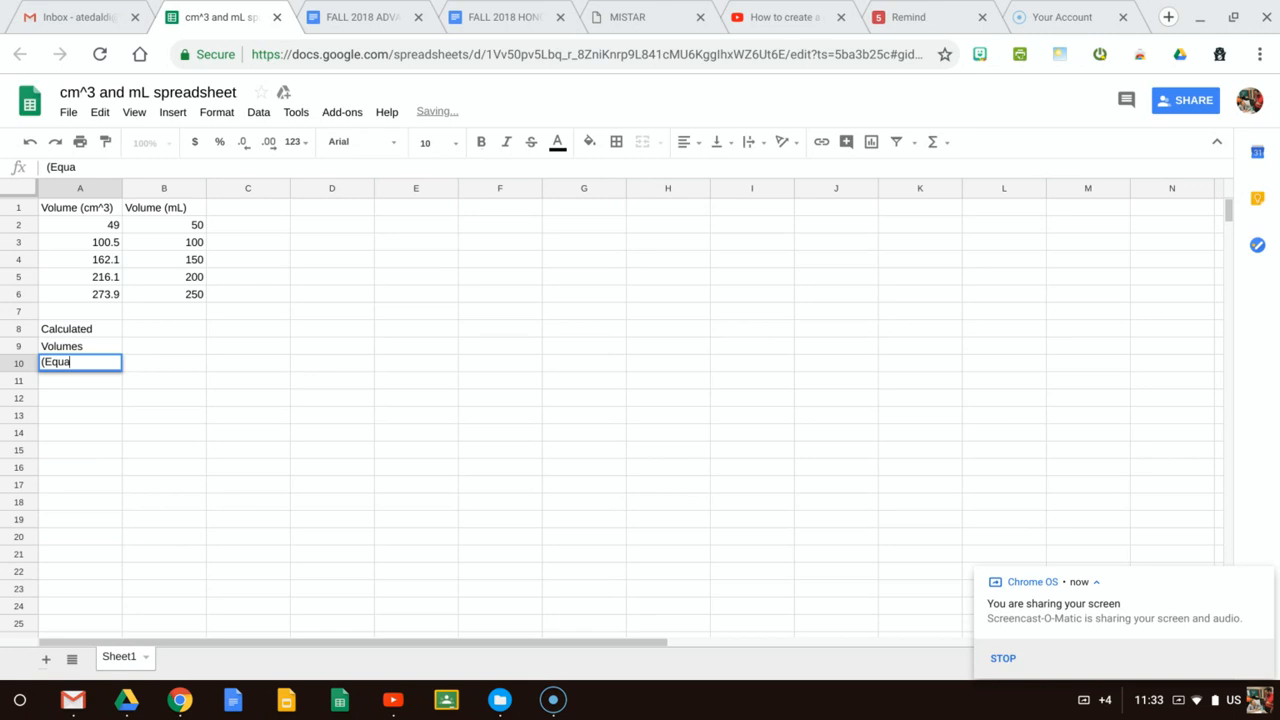
text(tions))
Enter the label "(Graduated" in cell B8 and "Cylinder)" in cell B9
key(Up)
key(Right)
key(Right)
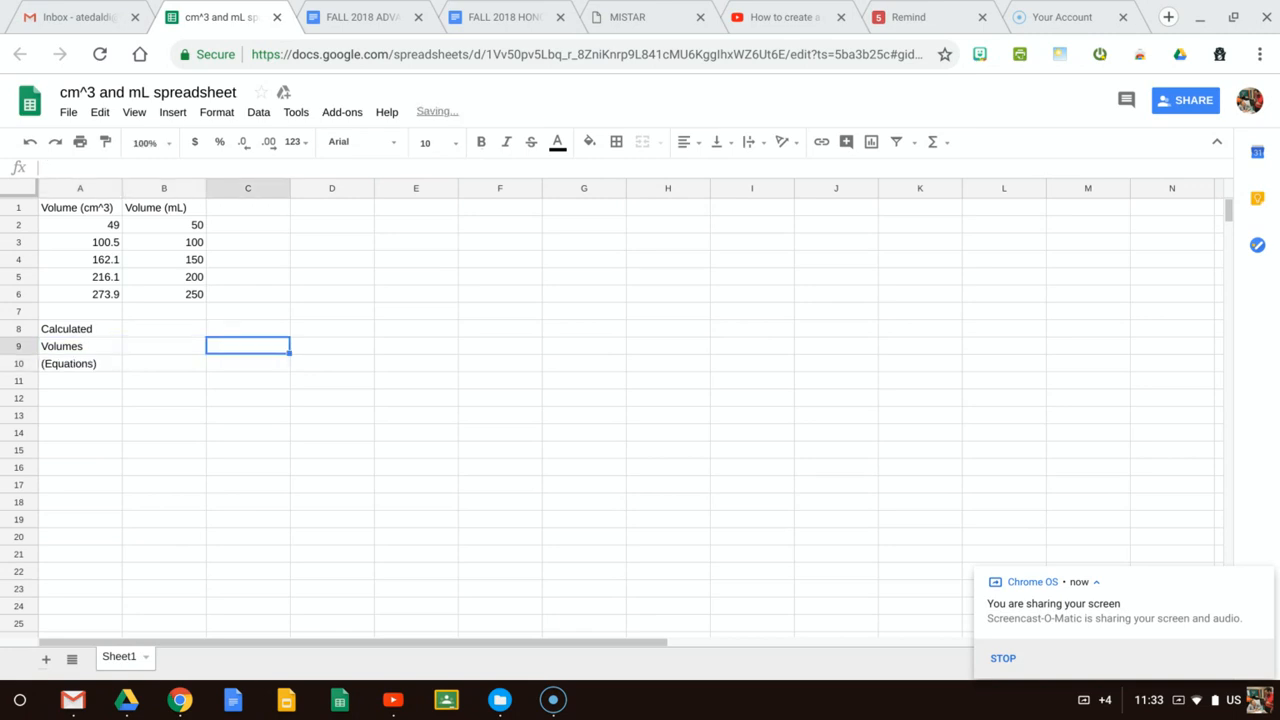
key(Up)
key(Left)
text(()
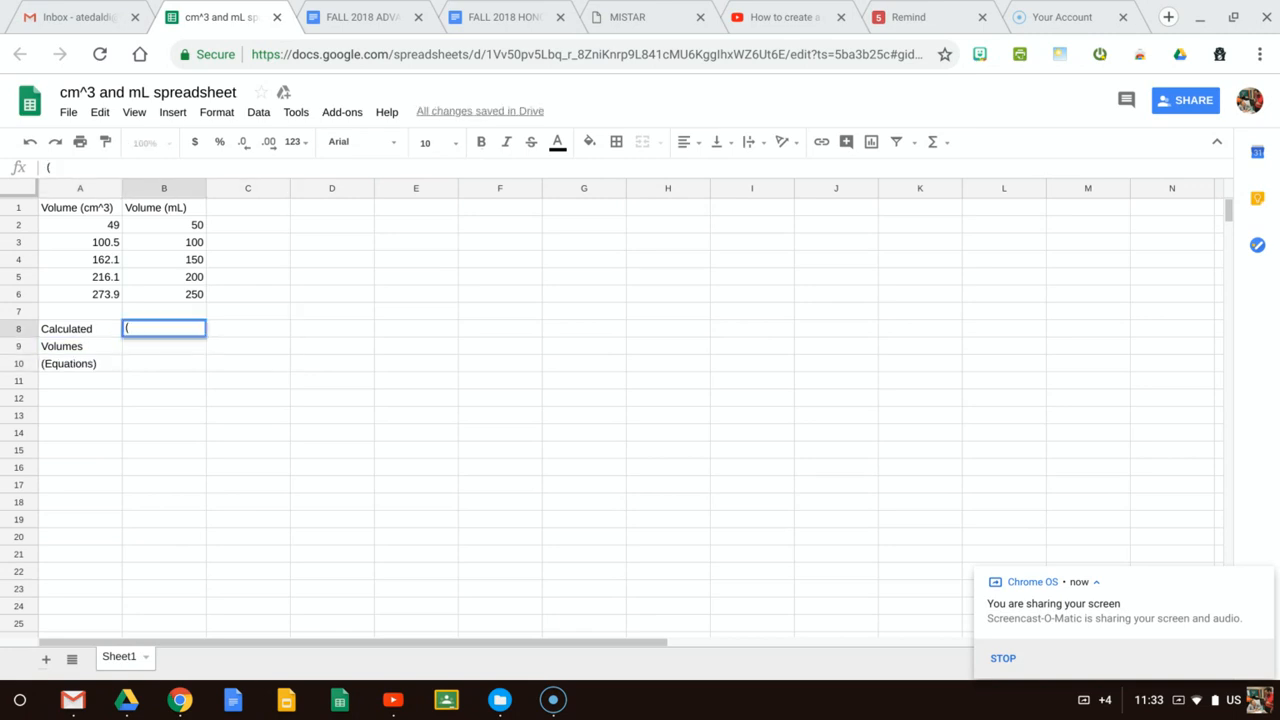
text(Graduated)
key(Return)
text(Cylinder))
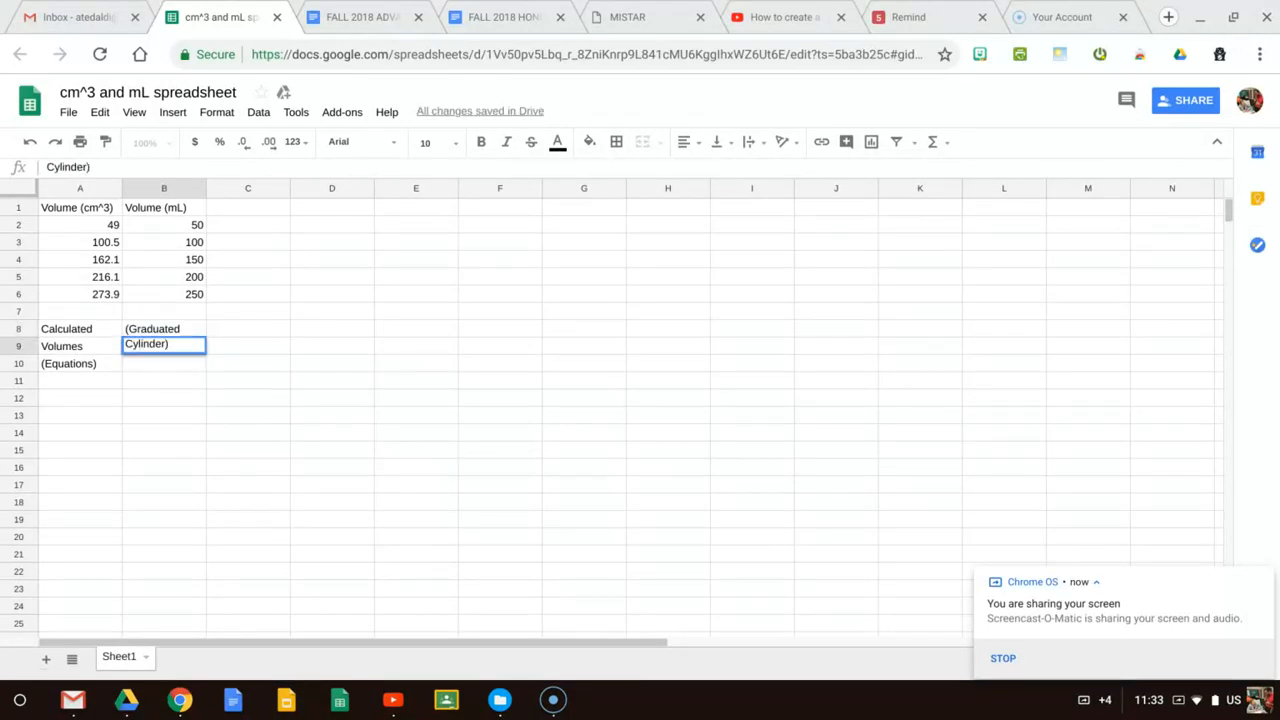
click(272, 360)
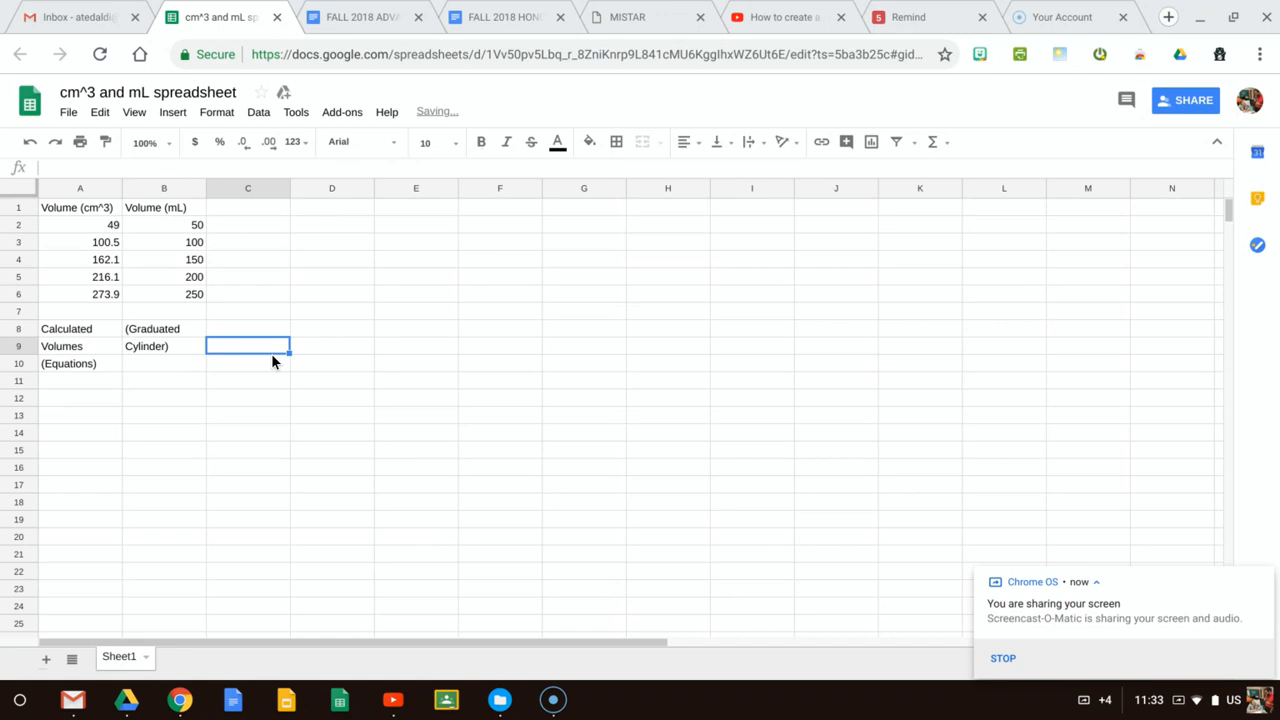
Insert a chart from the two volume columns with their headers, range A1:B6
click(84, 210)
drag(84, 207, 162, 297)
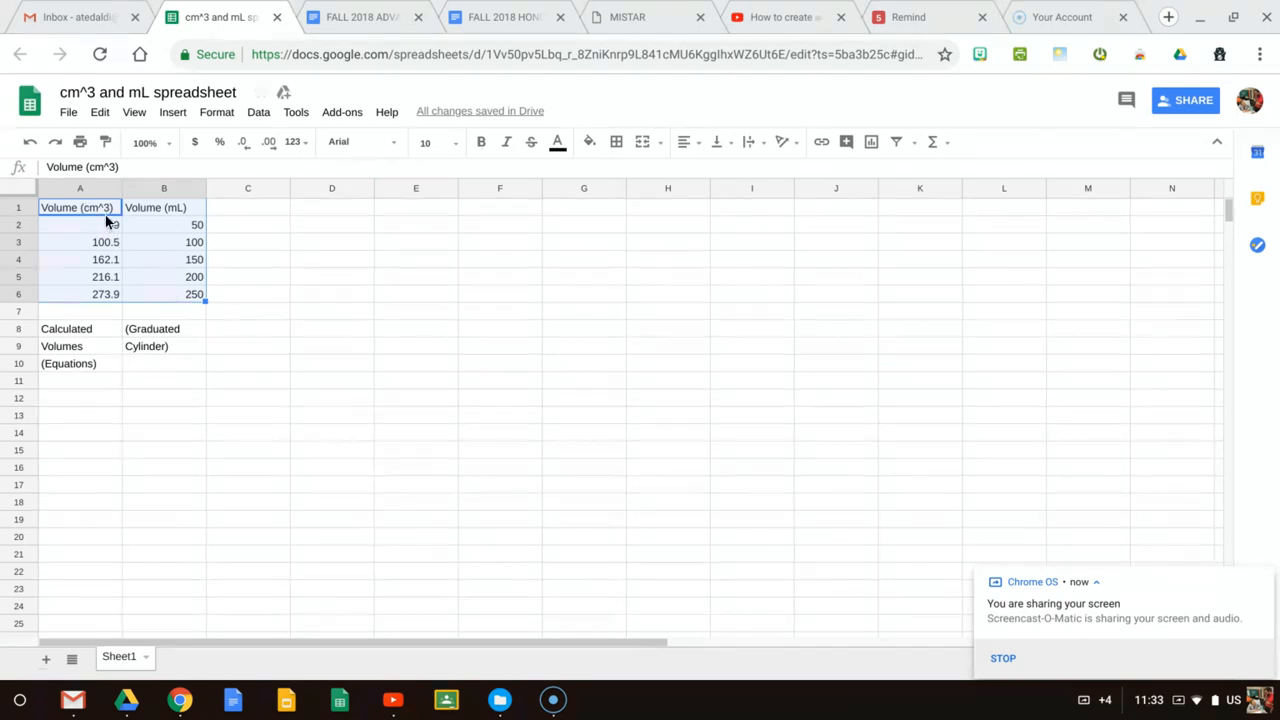
click(181, 116)
click(195, 308)
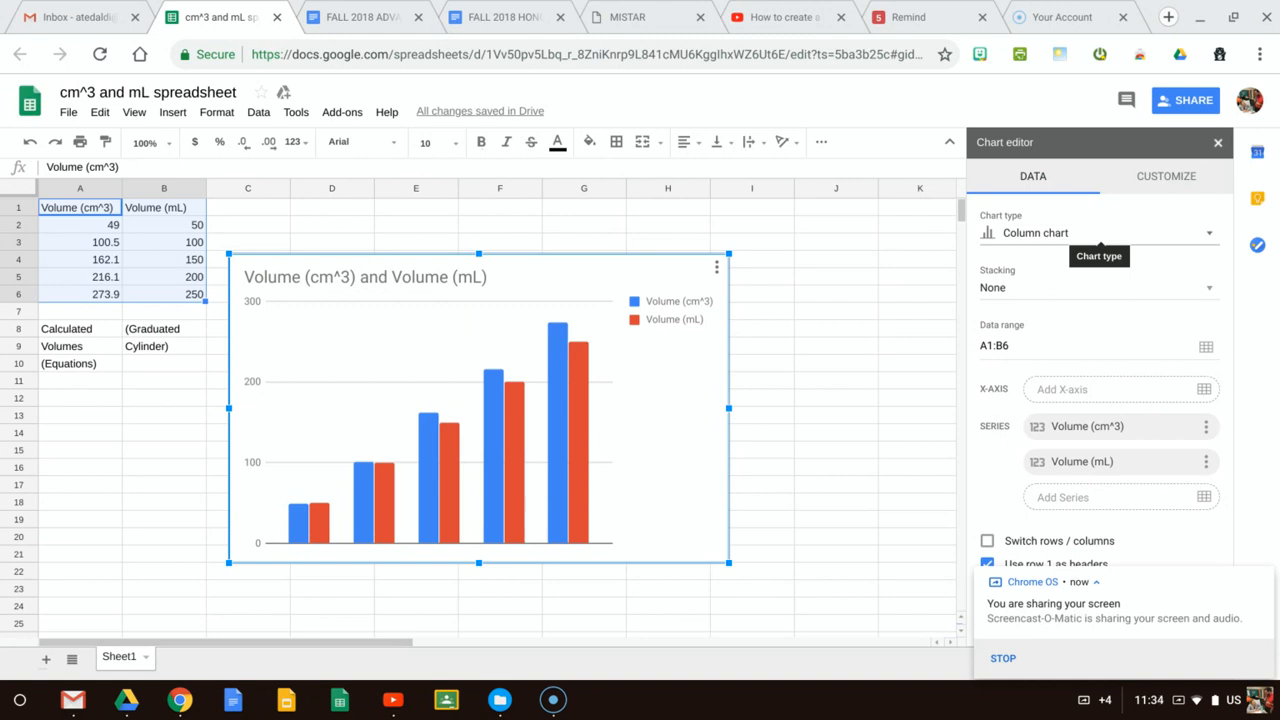
Change the chart type to a scatter chart and use column A as labels
click(1058, 234)
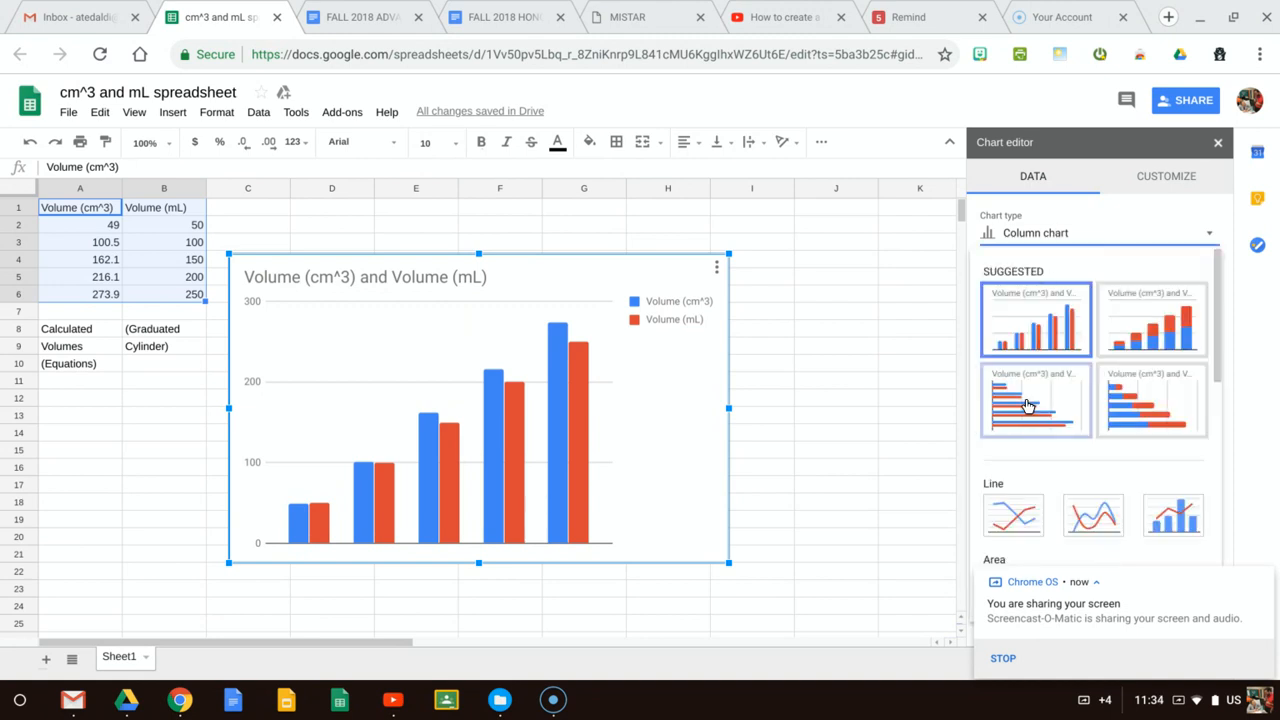
click(1045, 238)
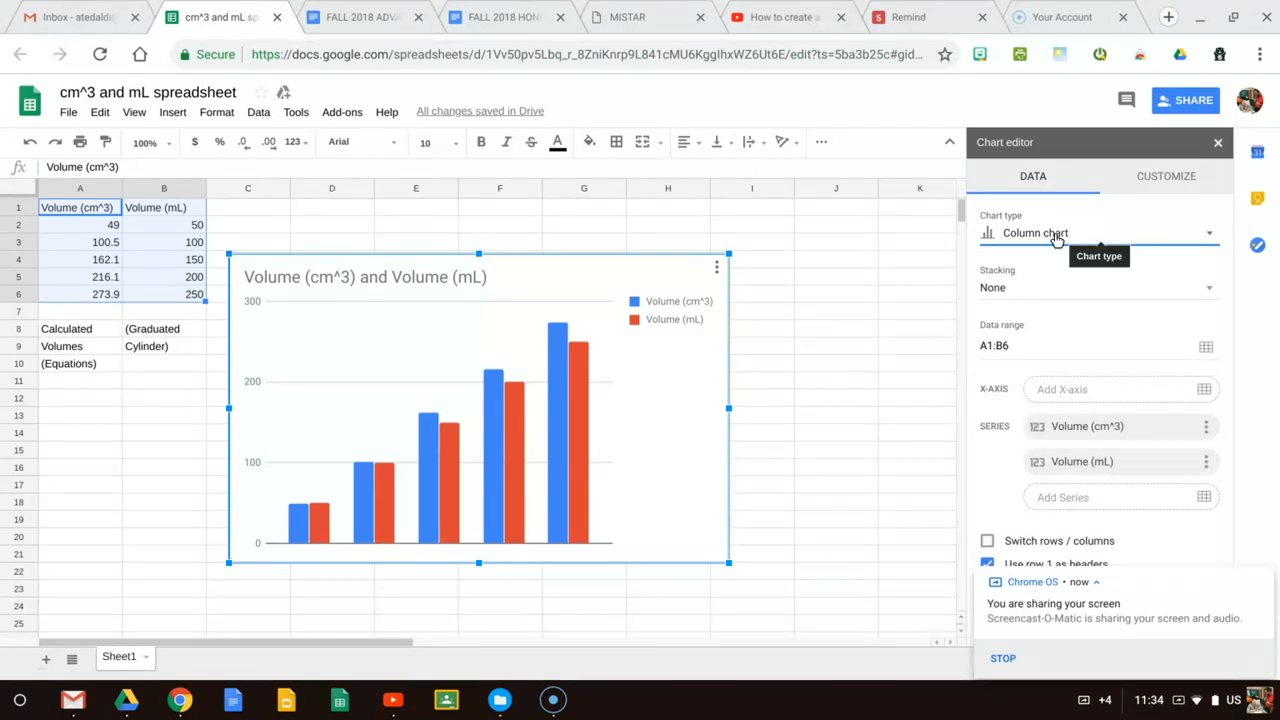
click(1056, 238)
scroll(1044, 380, down, 2)
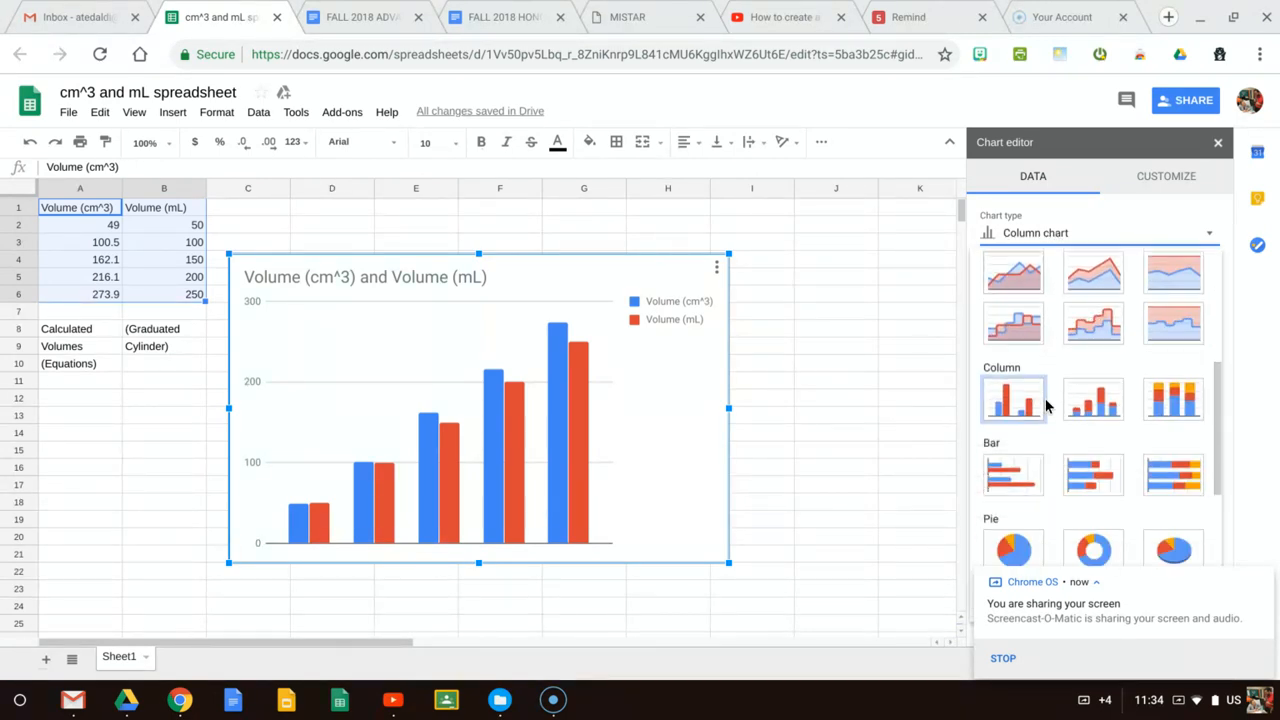
scroll(1045, 405, down, 3)
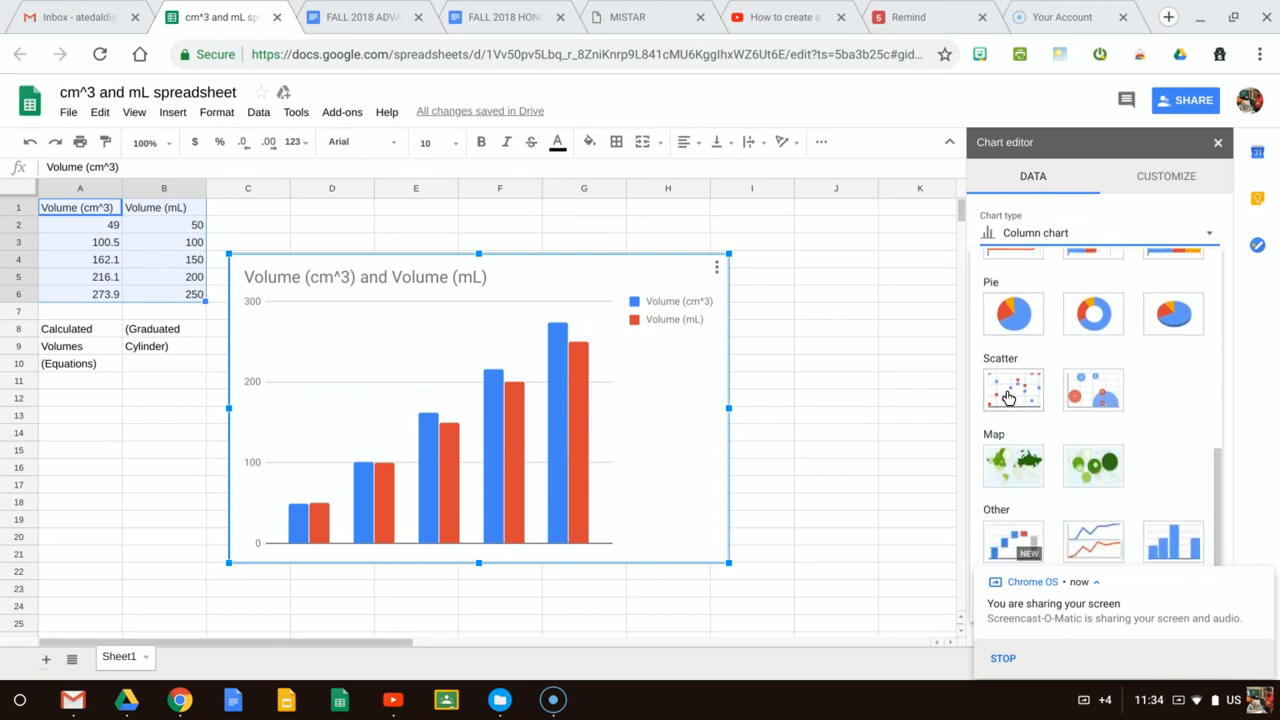
click(1008, 397)
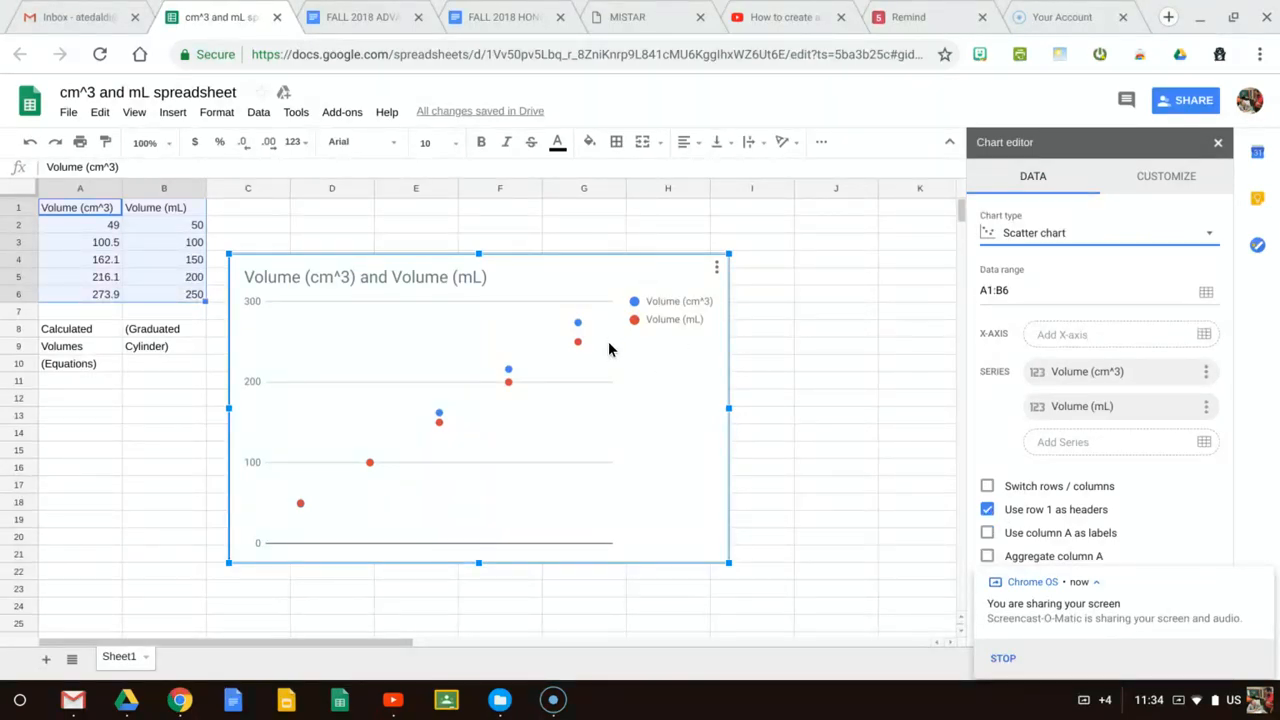
click(988, 534)
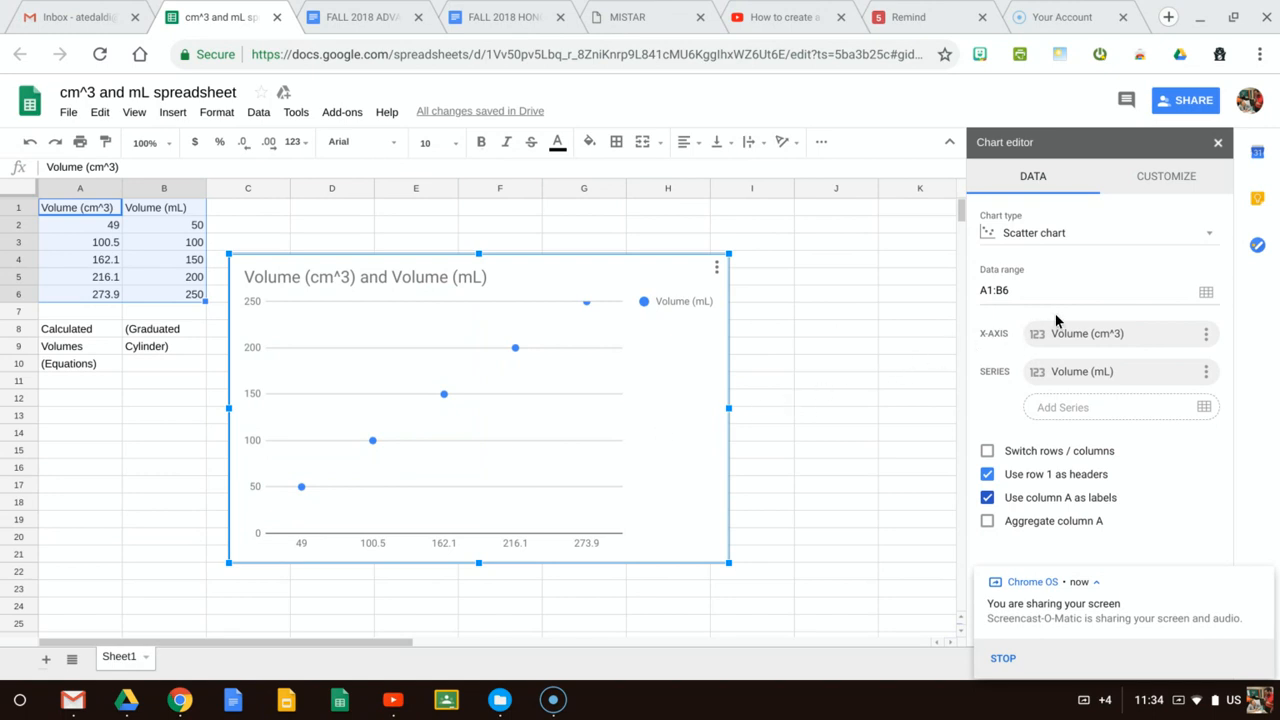
Turn off treating labels as text for the chart's horizontal axis
click(1166, 180)
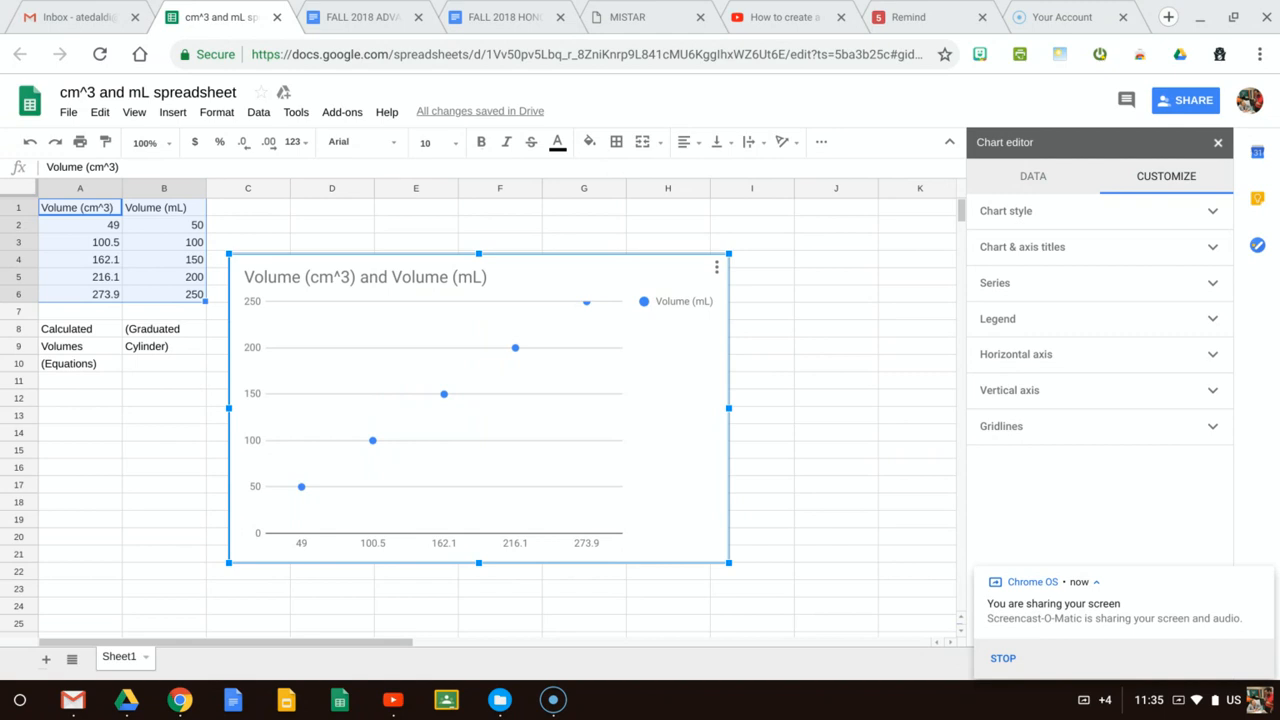
click(1006, 363)
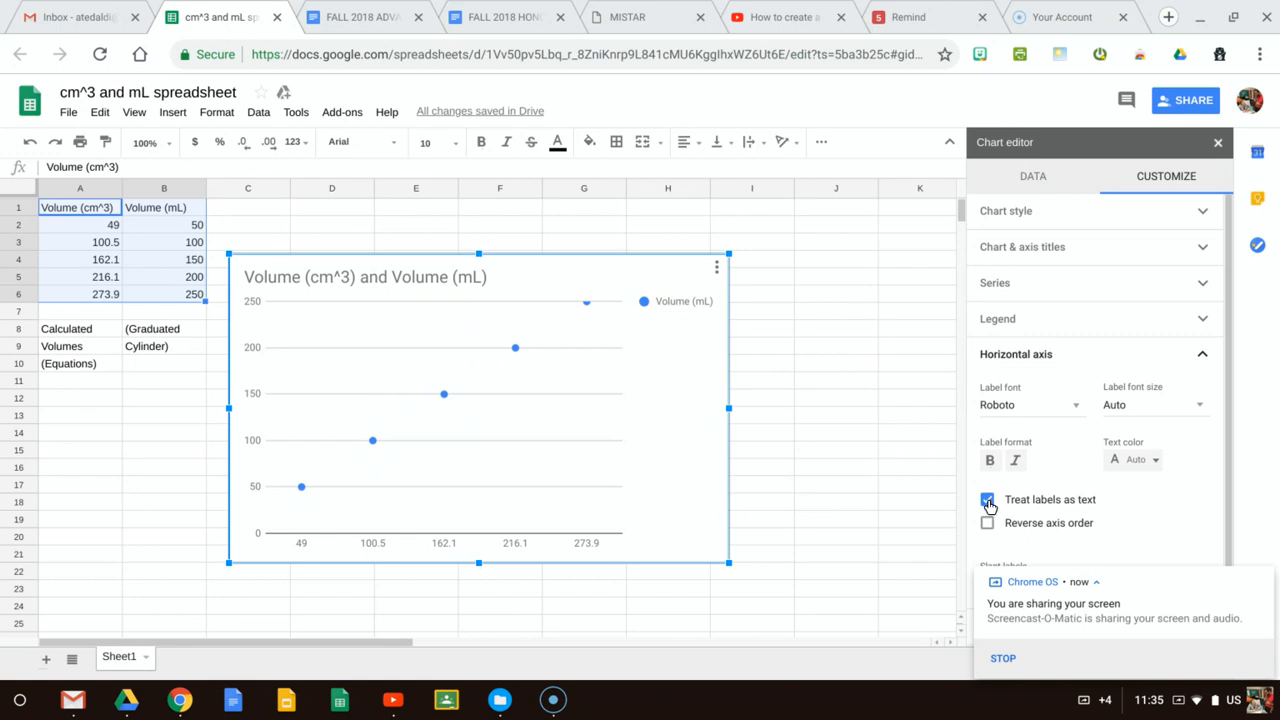
click(988, 500)
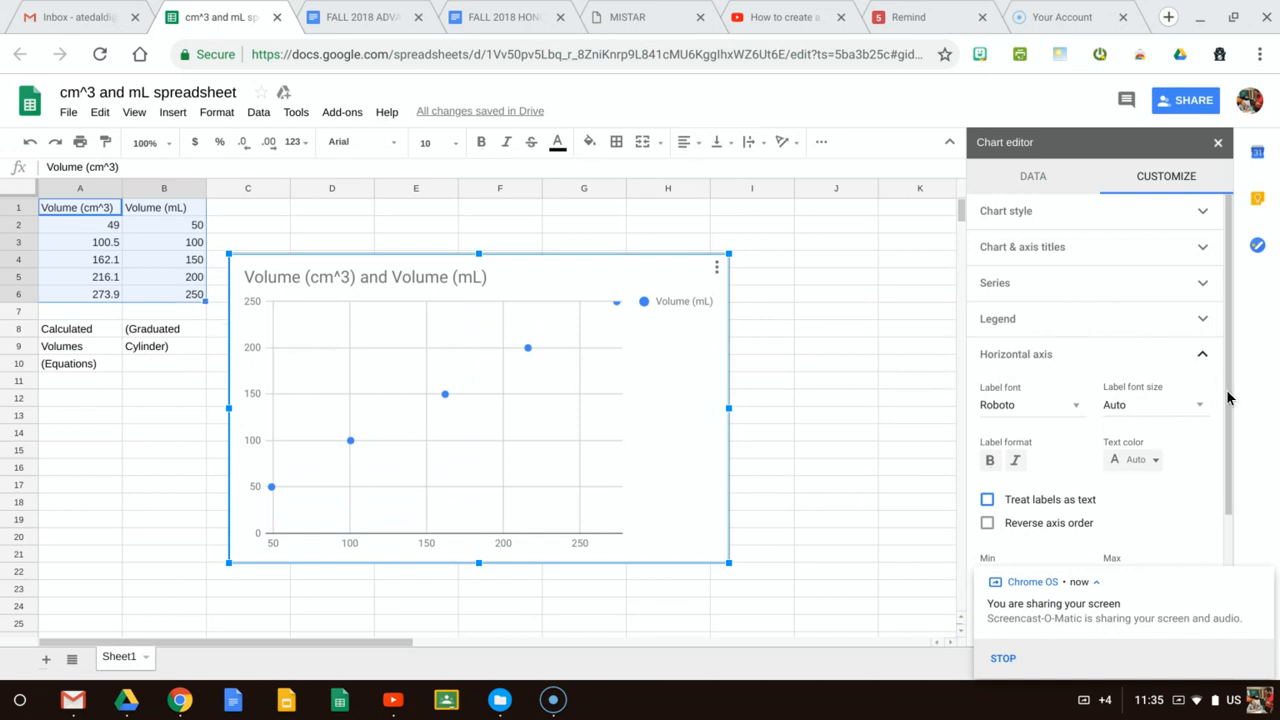
drag(1228, 391, 1228, 392)
scroll(1227, 392, down, 2)
scroll(1227, 392, up, 2)
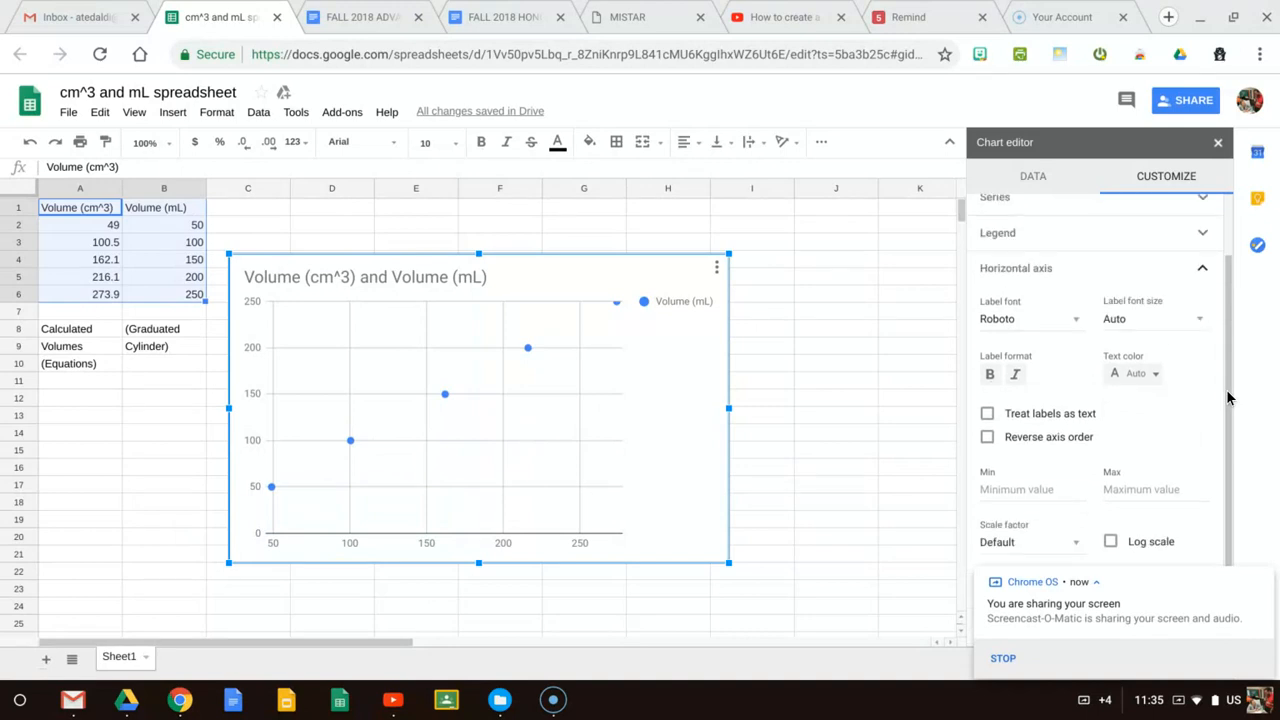
click(1010, 357)
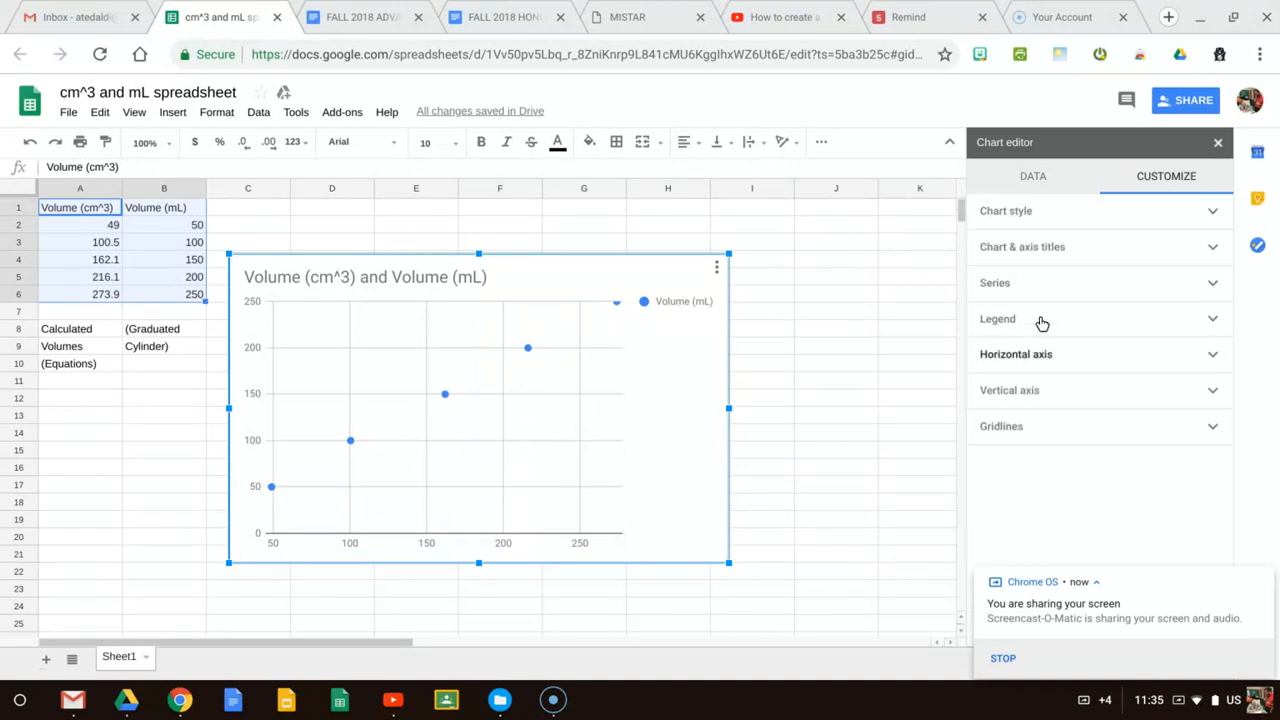
Add a linear trendline to the Volume (mL) series and set its label to Use Equation
click(1003, 288)
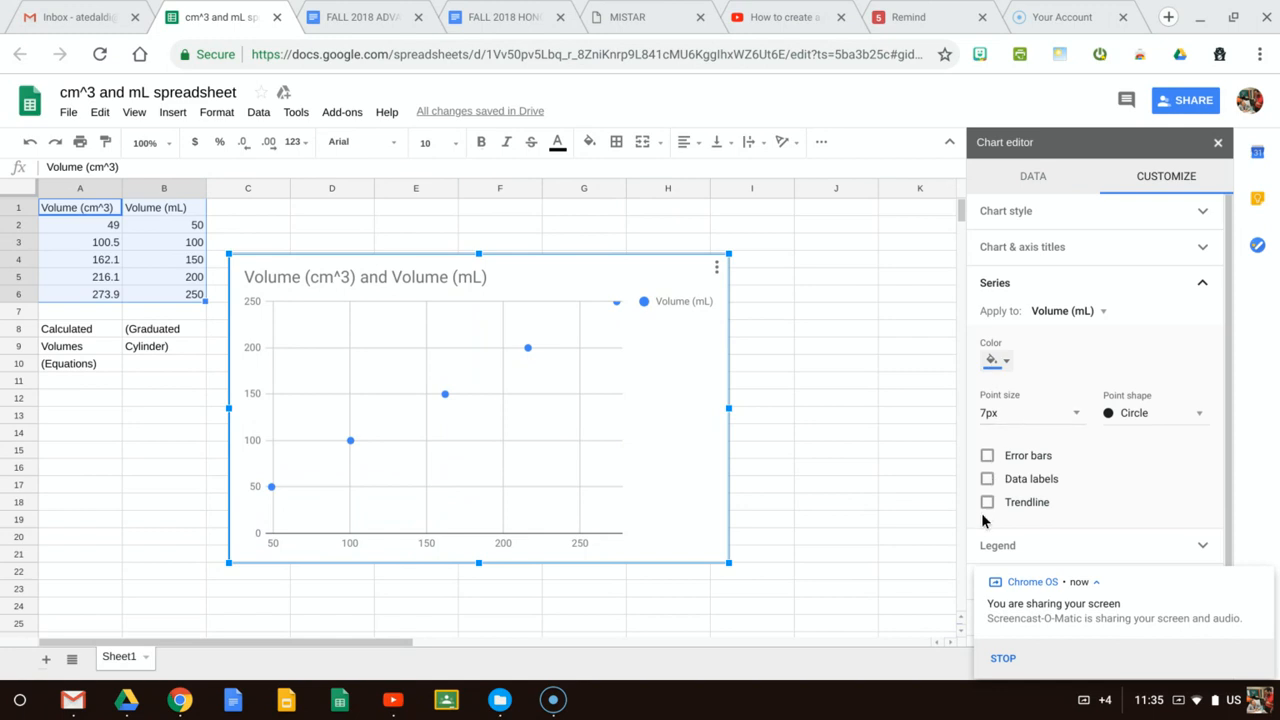
click(987, 503)
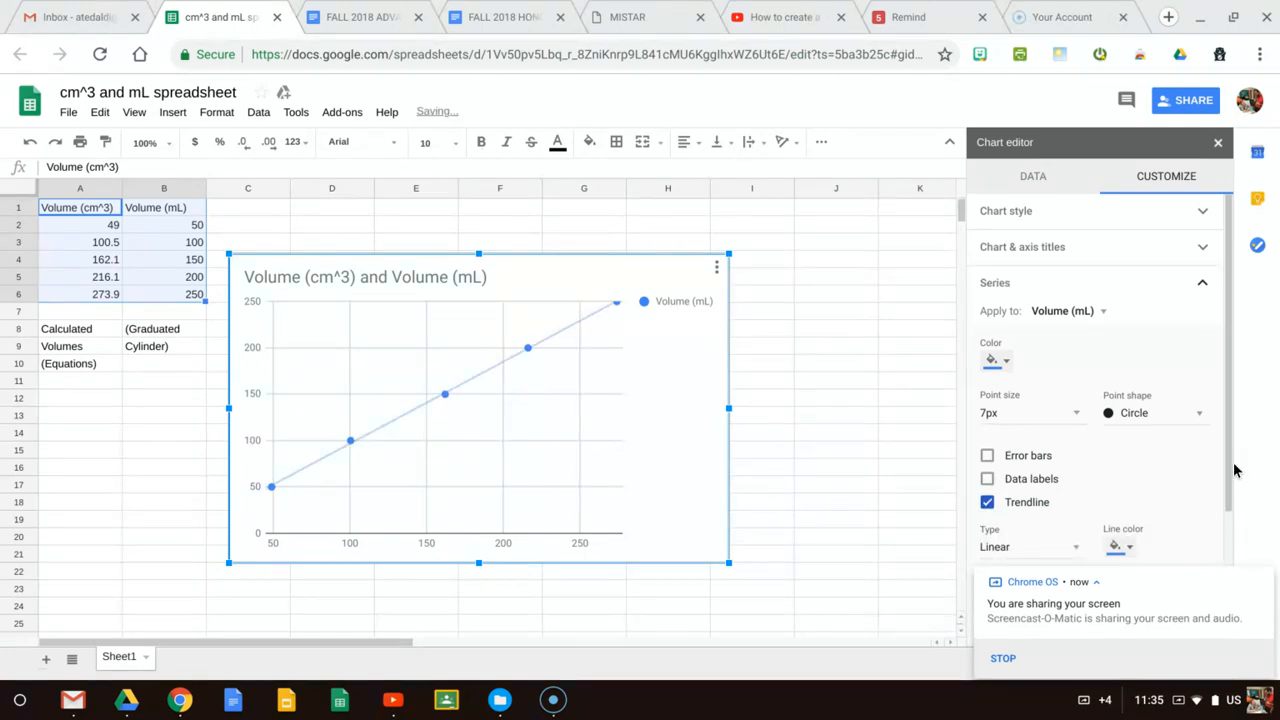
scroll(1230, 464, down, 3)
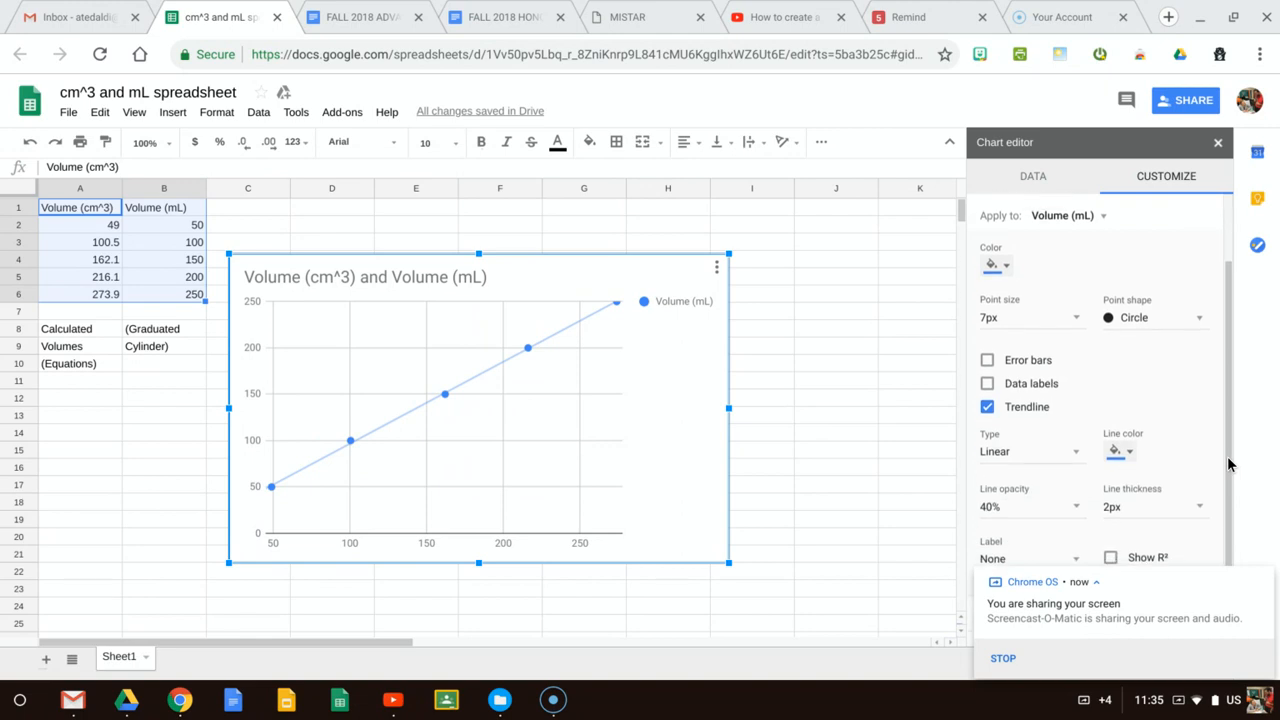
scroll(1230, 464, down, 1)
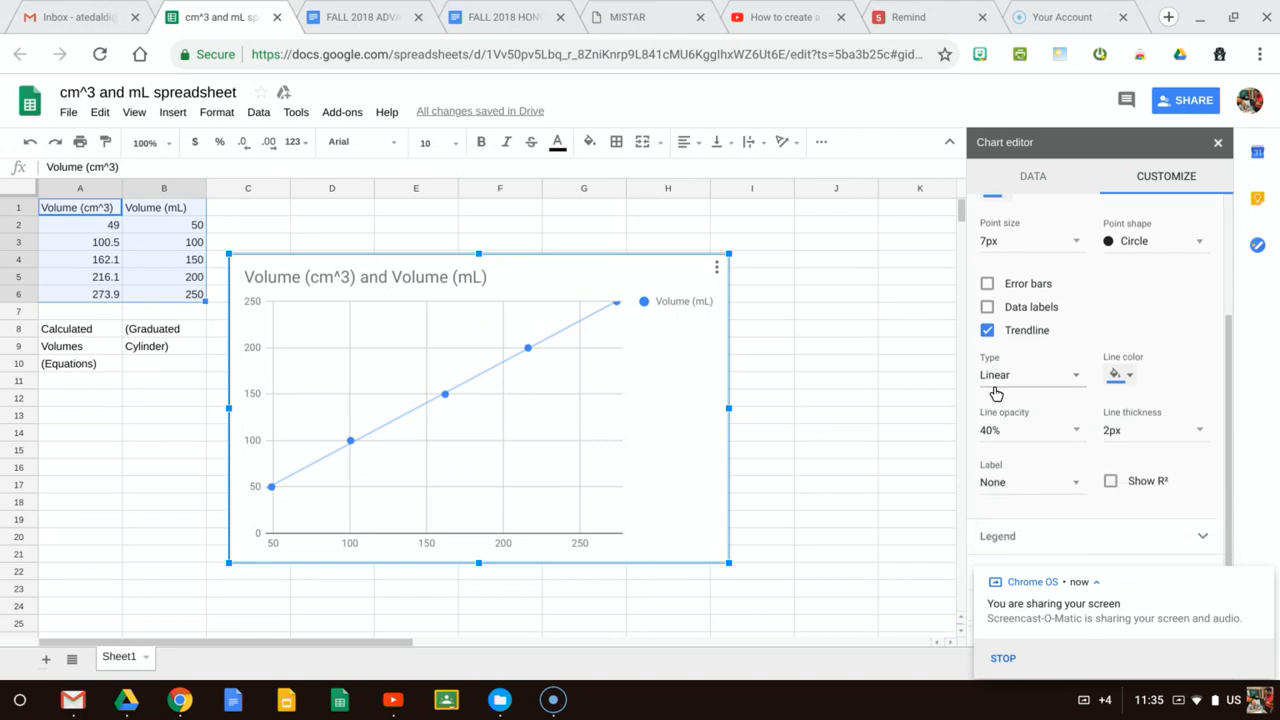
click(991, 487)
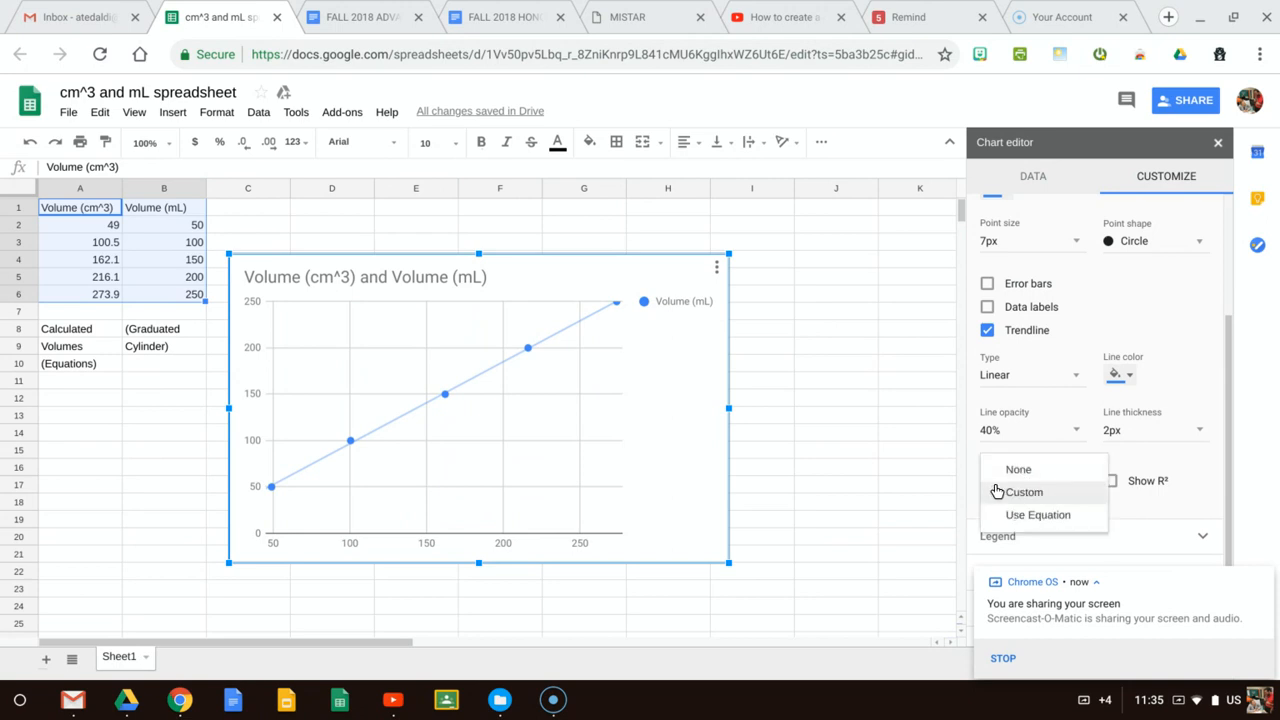
click(1154, 460)
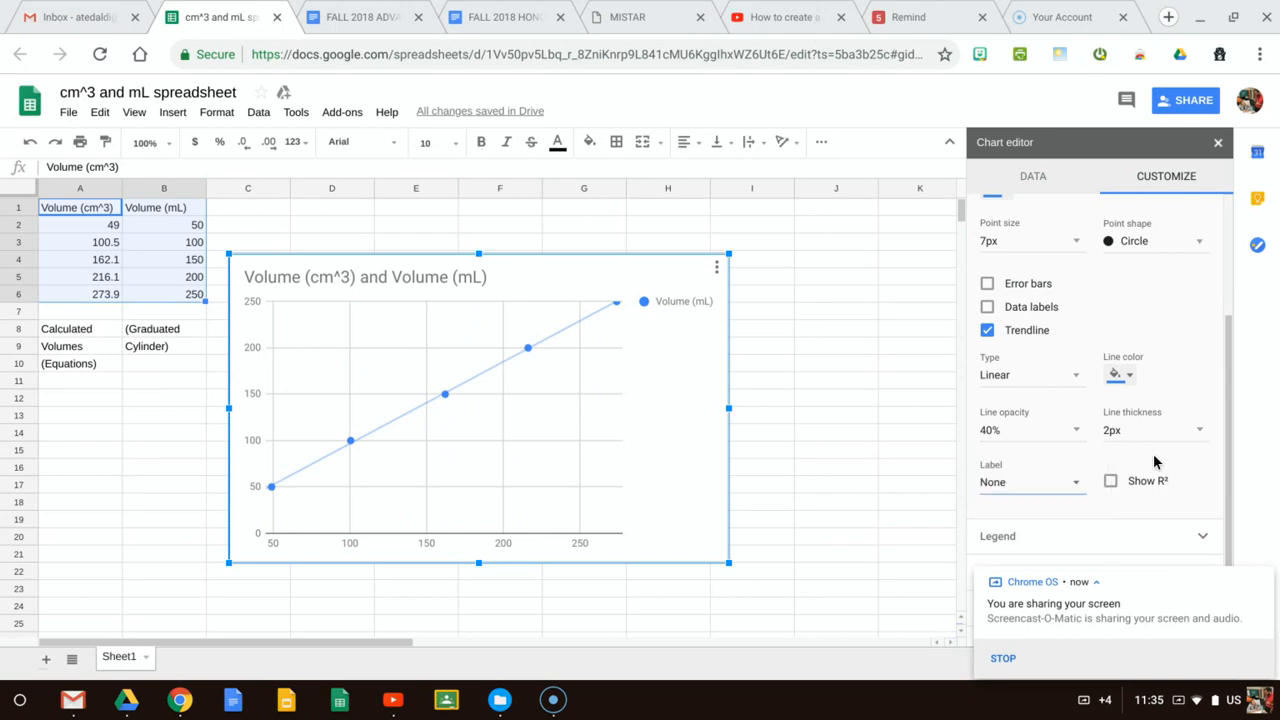
click(1033, 490)
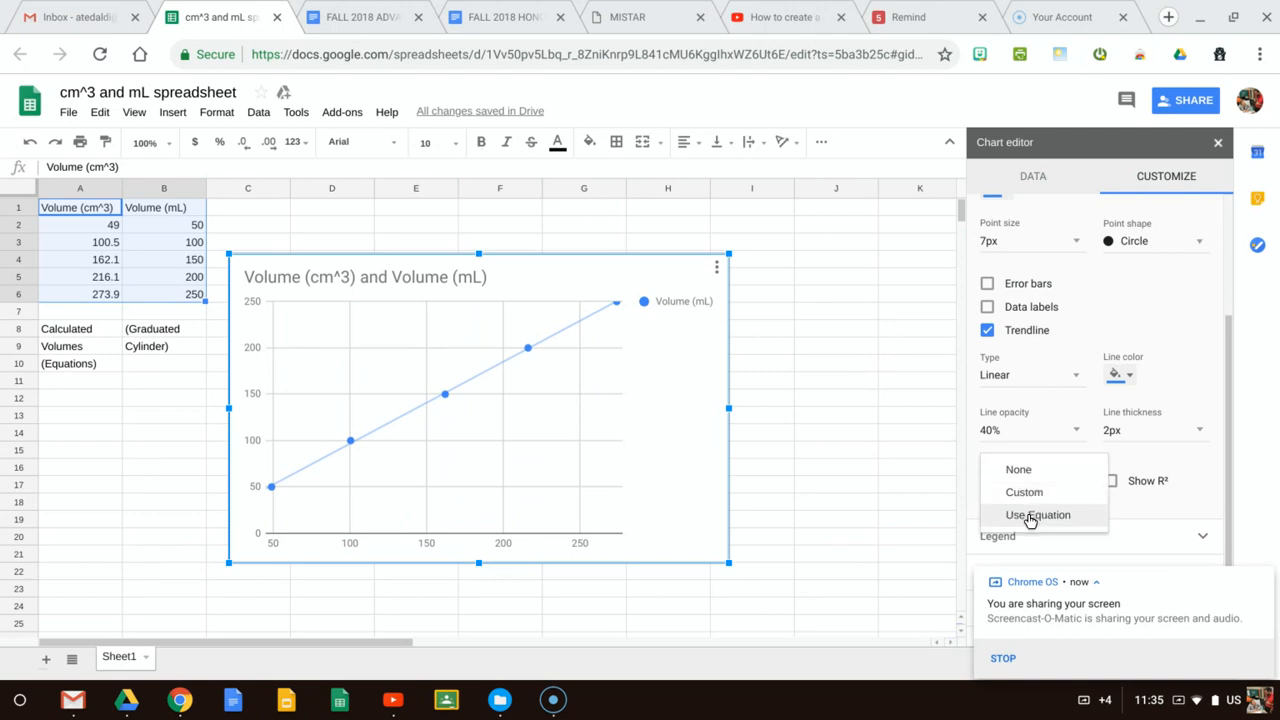
click(1030, 517)
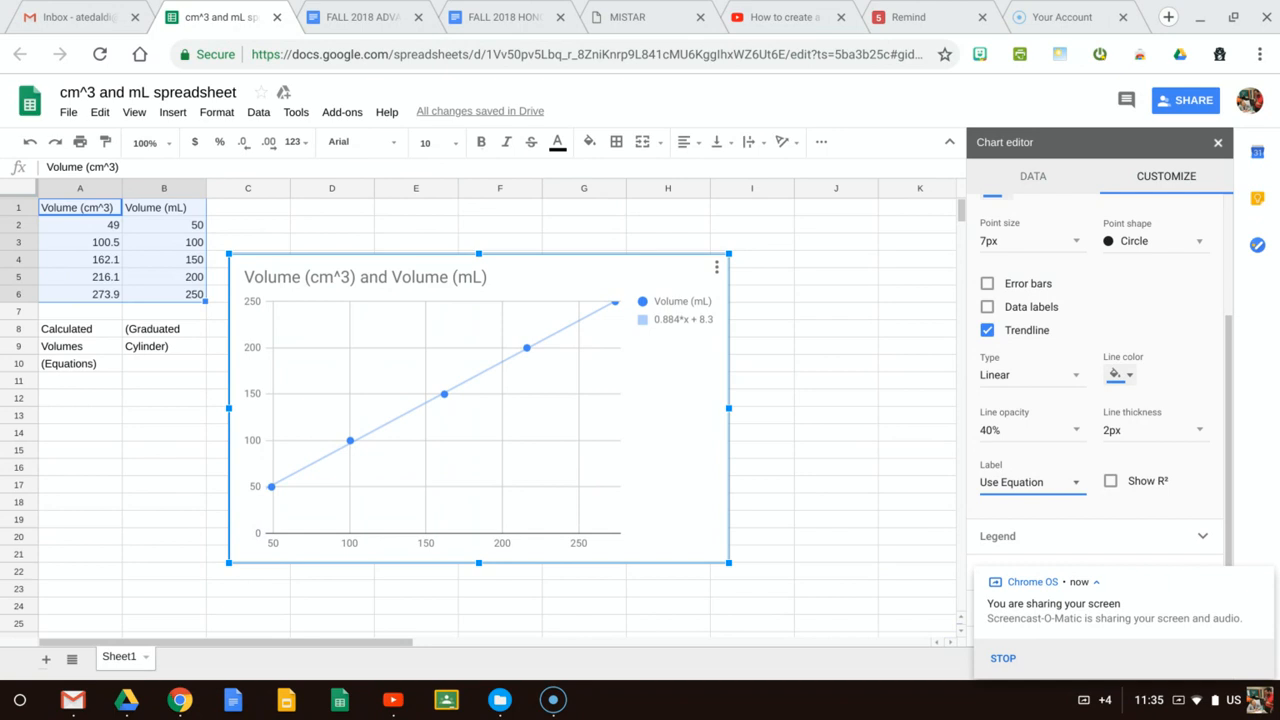
click(660, 318)
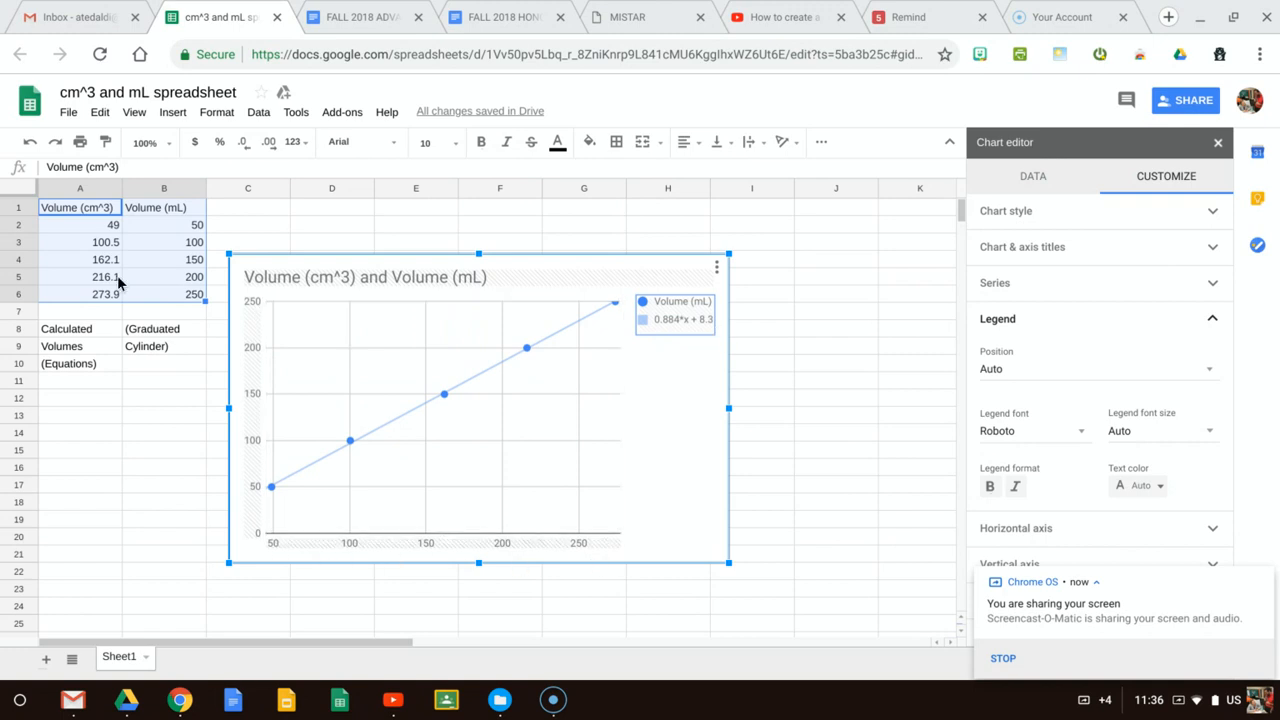
Label the data columns by entering "x-values" in cell A7 and "y-values" in cell B7
drag(93, 226, 89, 292)
click(86, 319)
text(x-values)
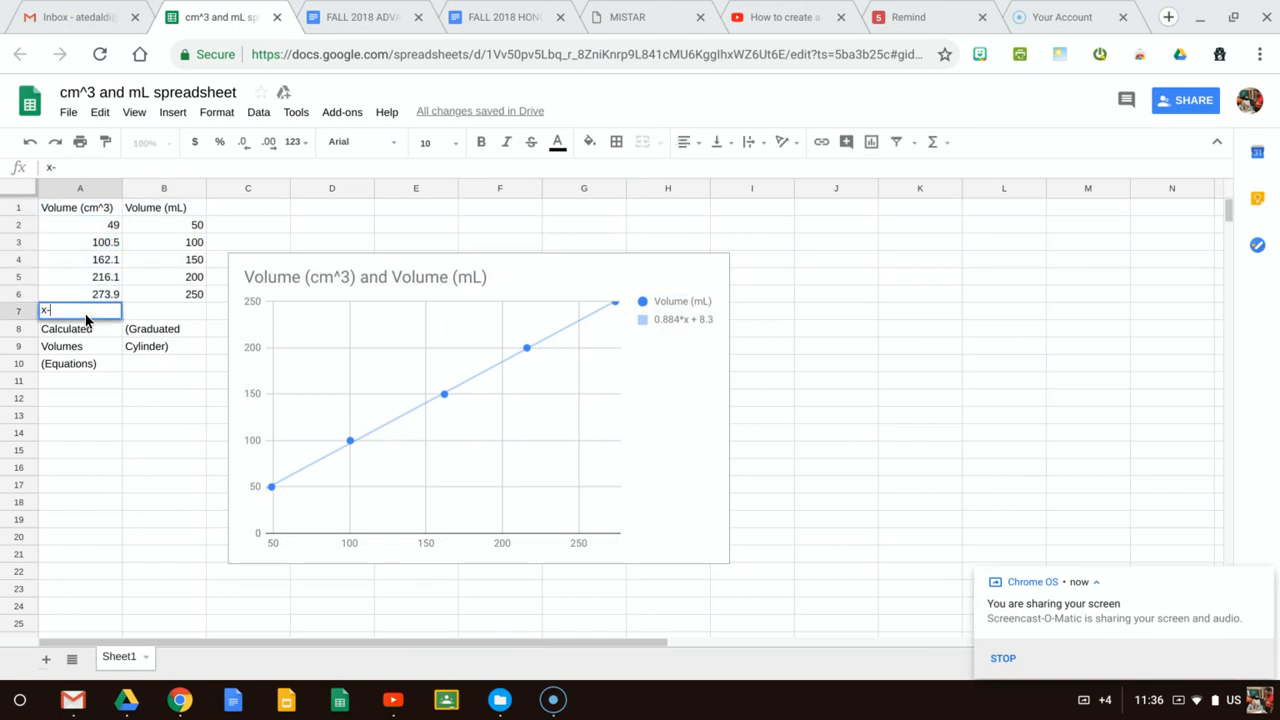
click(169, 319)
text(y-values)
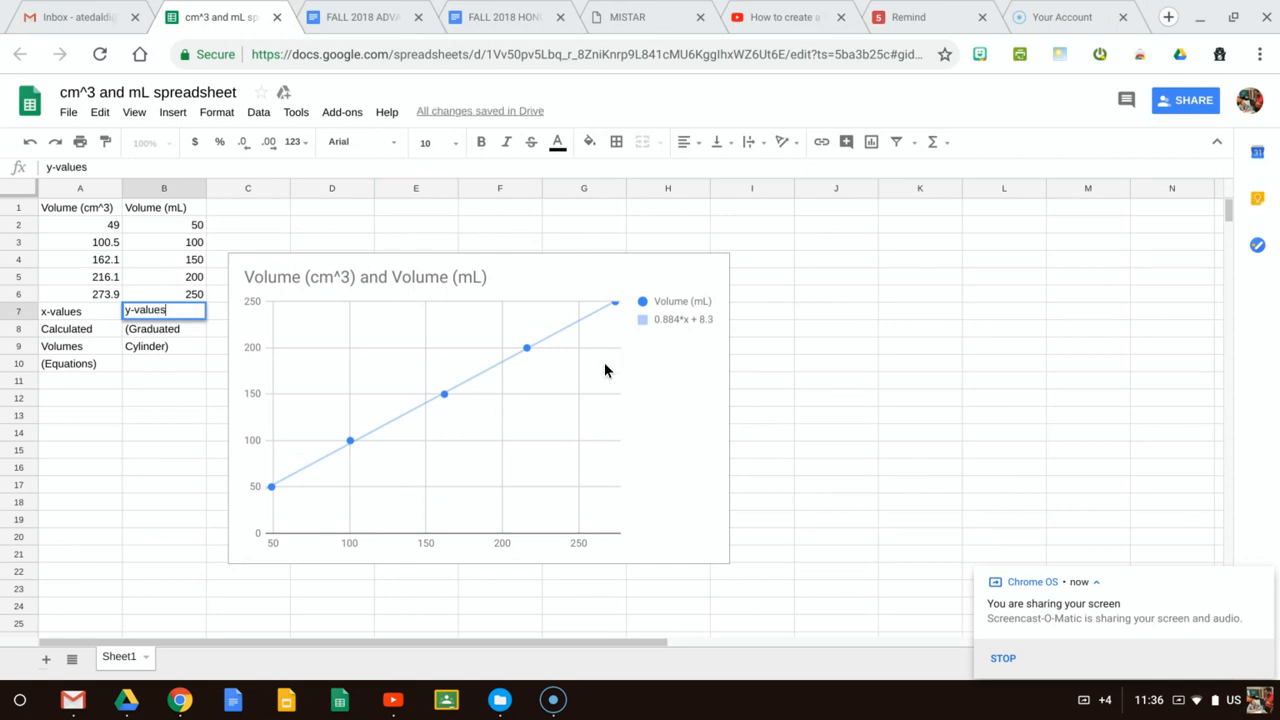
Open the settings of the chart legend that shows the trendline equation
click(684, 324)
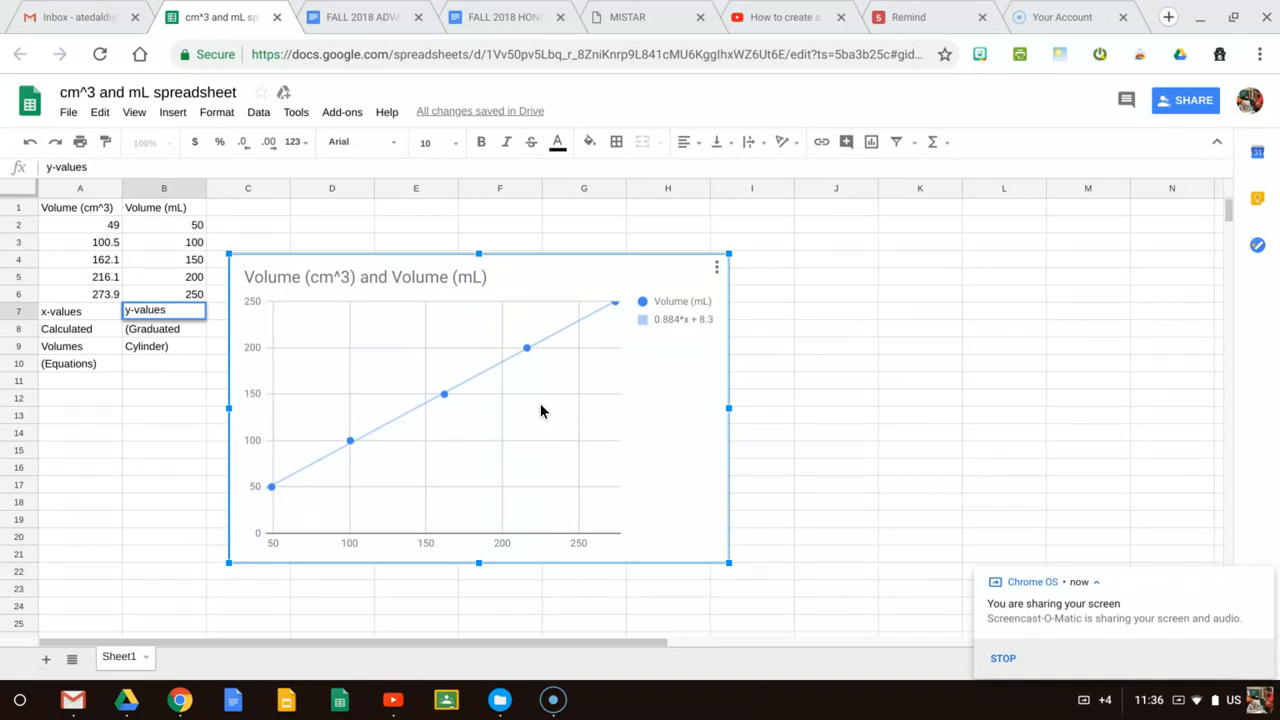
double_click(680, 325)
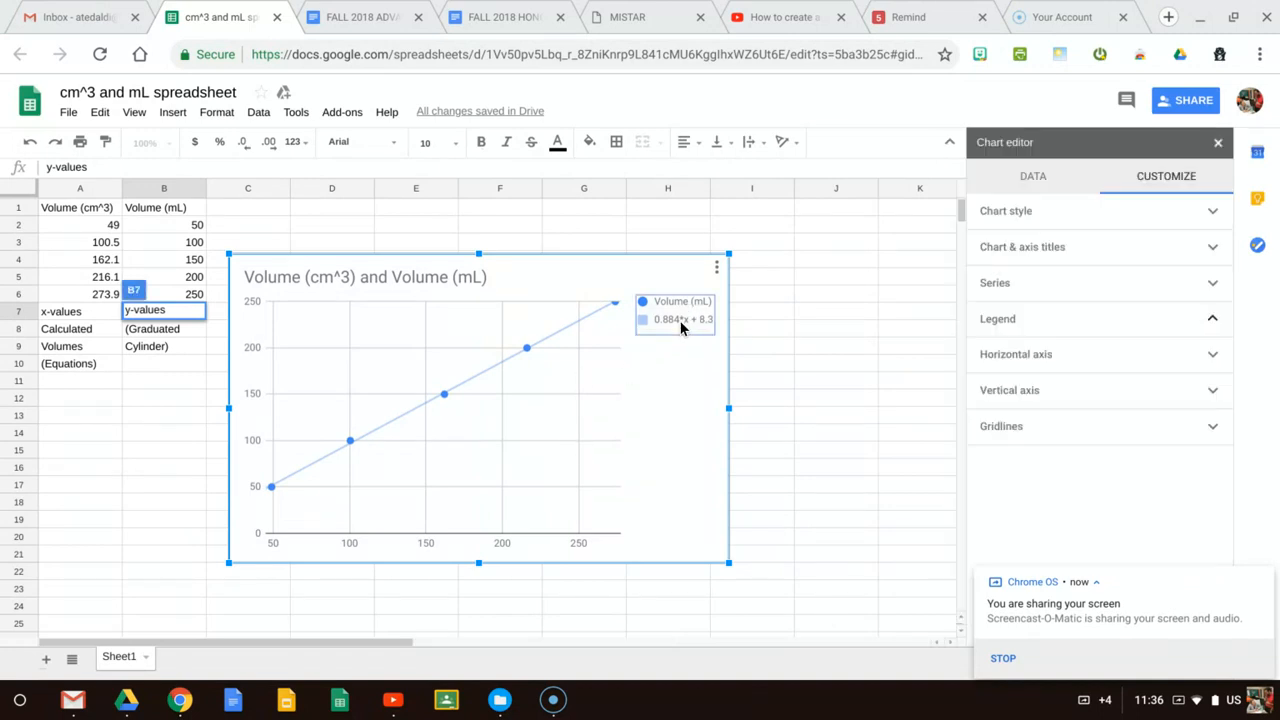